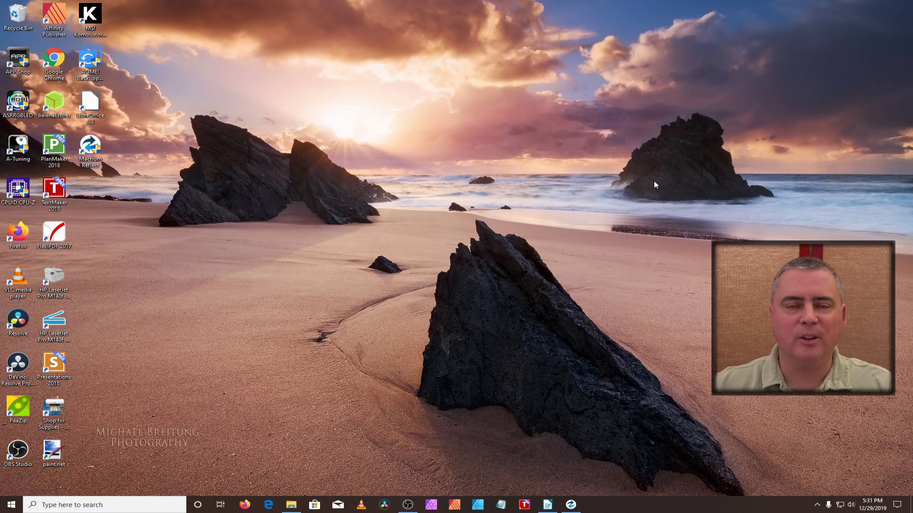
Launch DiskPart from an administrator Command Prompt found through Windows search
{"action": "left_click", "coordinate": [290, 505]}
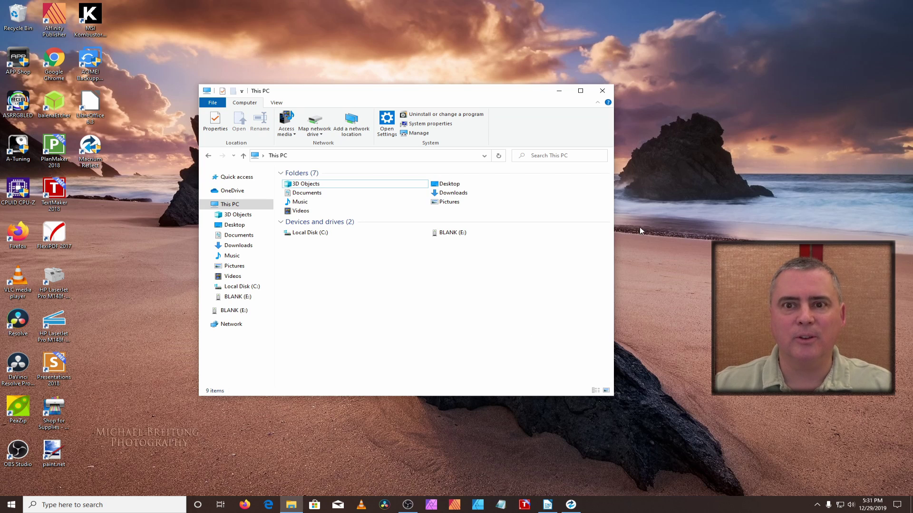
{"action": "left_click", "coordinate": [558, 93]}
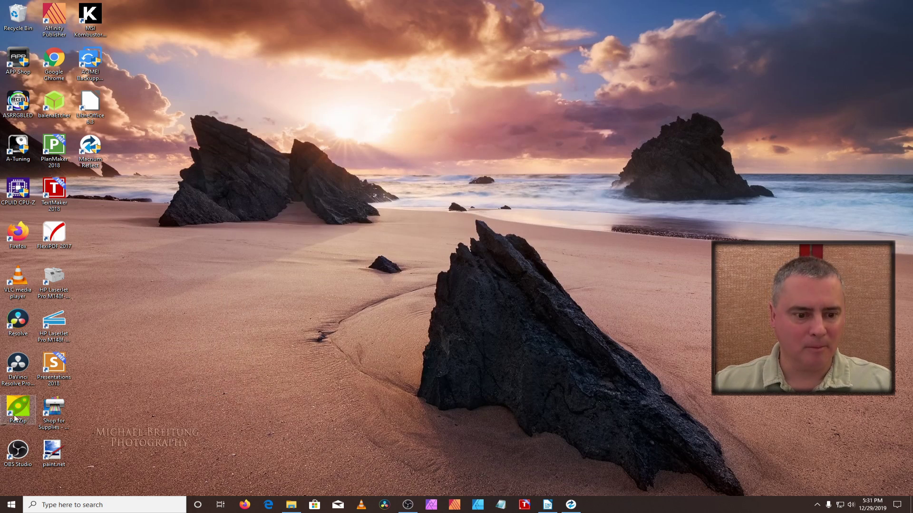
{"action": "left_click", "coordinate": [98, 509]}
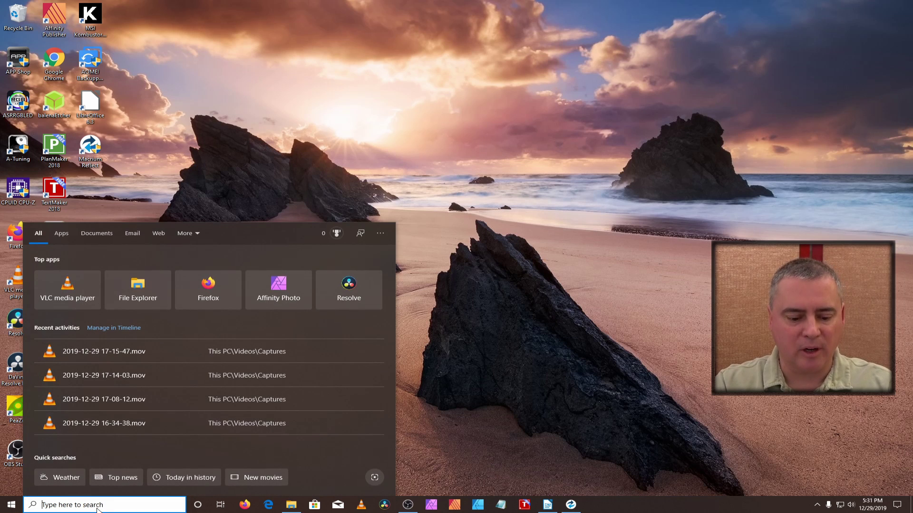
{"action": "type", "text": "cmd"}
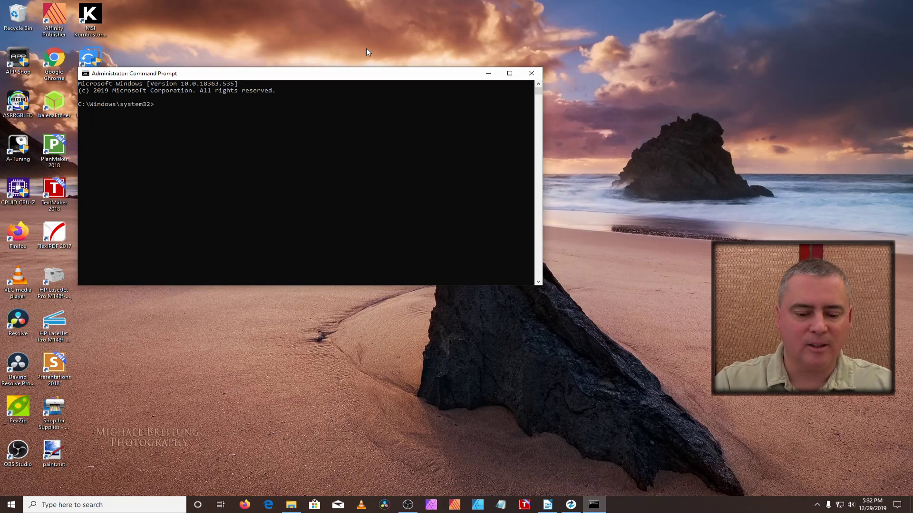
{"action": "type", "text": "diskpart"}
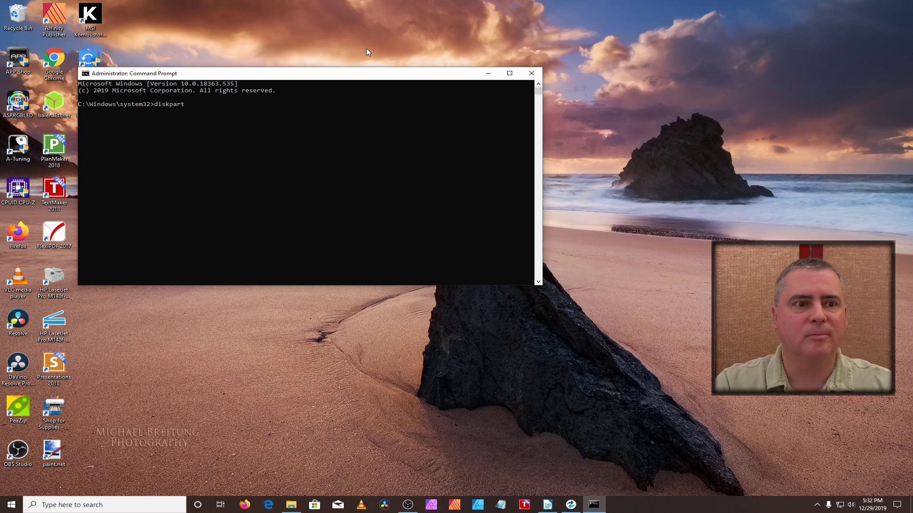
{"action": "key", "text": "Return"}
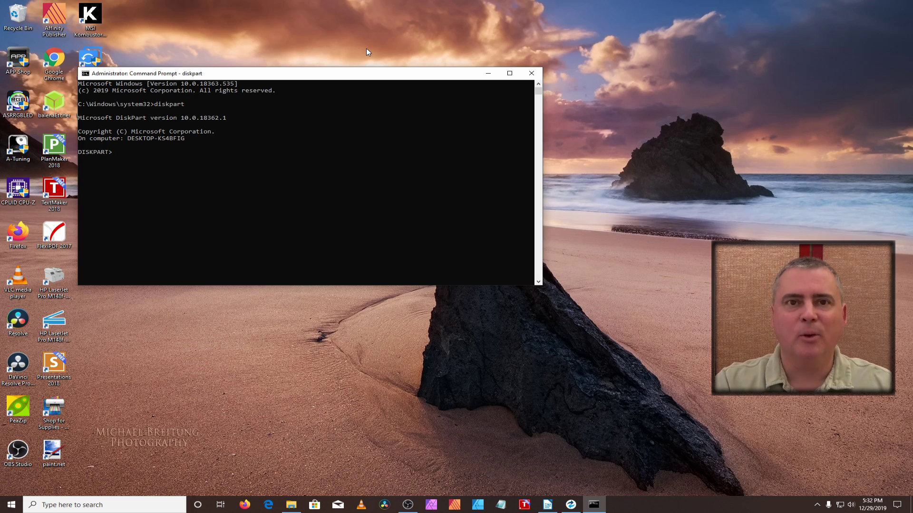
List the disks and select the 7552 MB Disk 1
{"action": "type", "text": "list disk"}
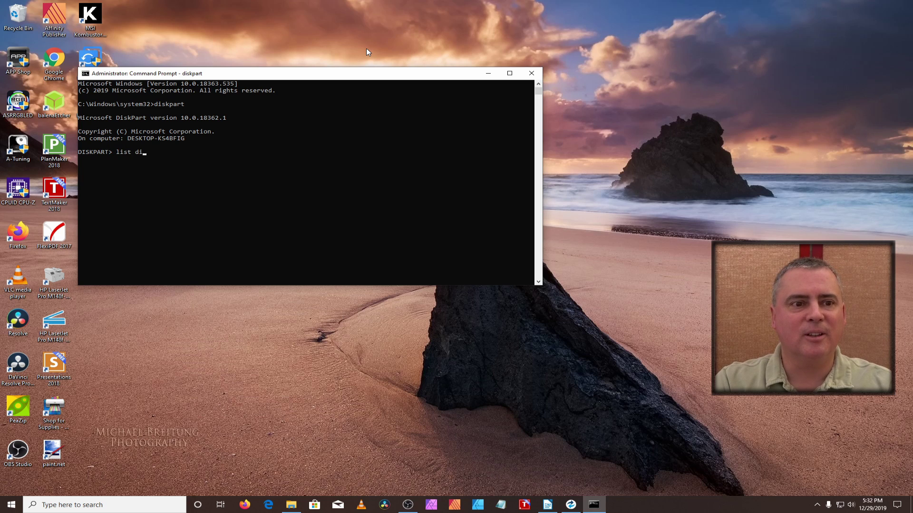
{"action": "key", "text": "Return"}
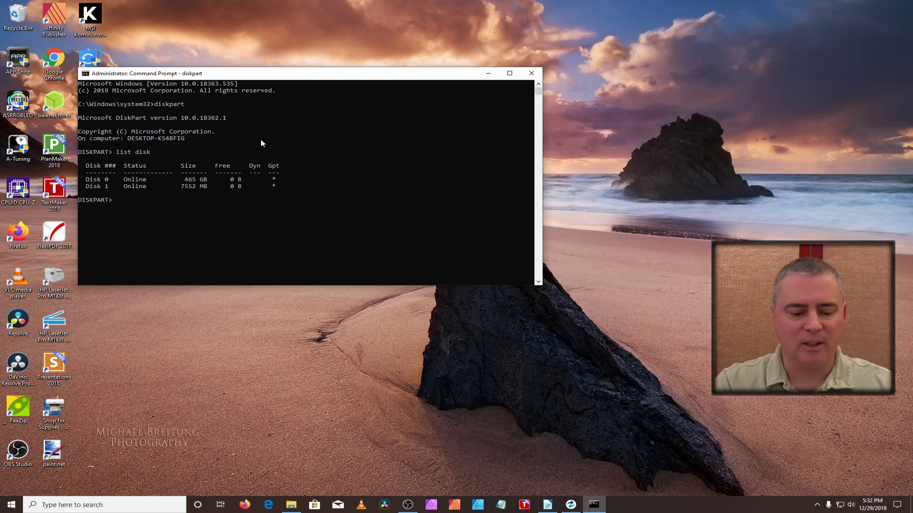
{"action": "type", "text": "select di"}
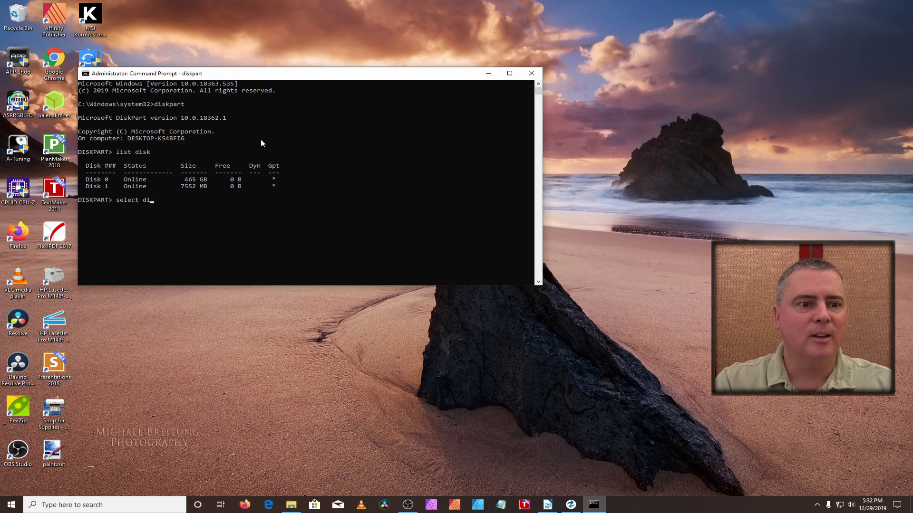
{"action": "type", "text": "sk 1"}
{"action": "key", "text": "Return"}
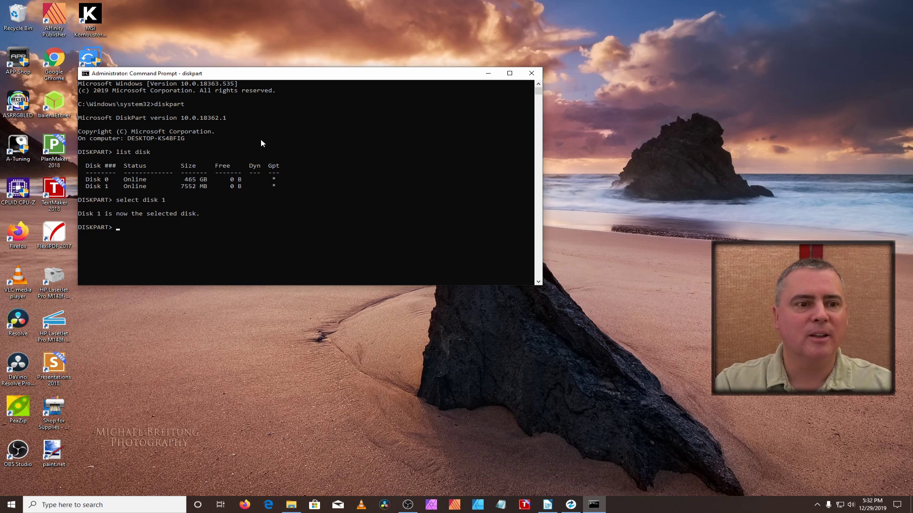
Wipe Disk 1 with clean, listing disks before and after to confirm
{"action": "type", "text": "list disk"}
{"action": "key", "text": "Return"}
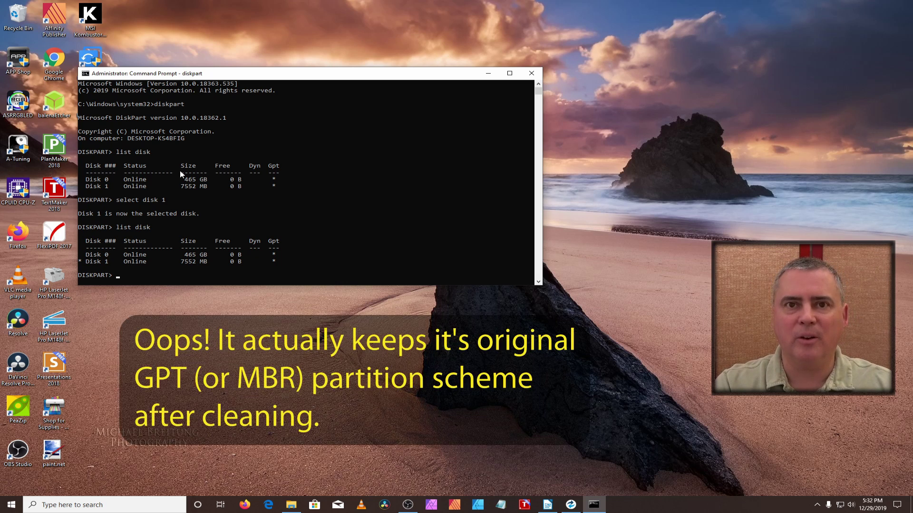
{"action": "type", "text": "c"}
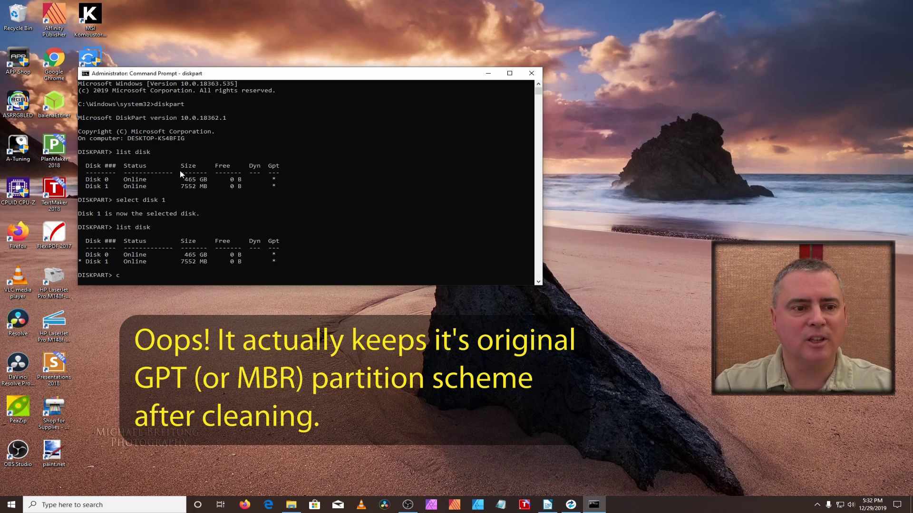
{"action": "type", "text": "lean"}
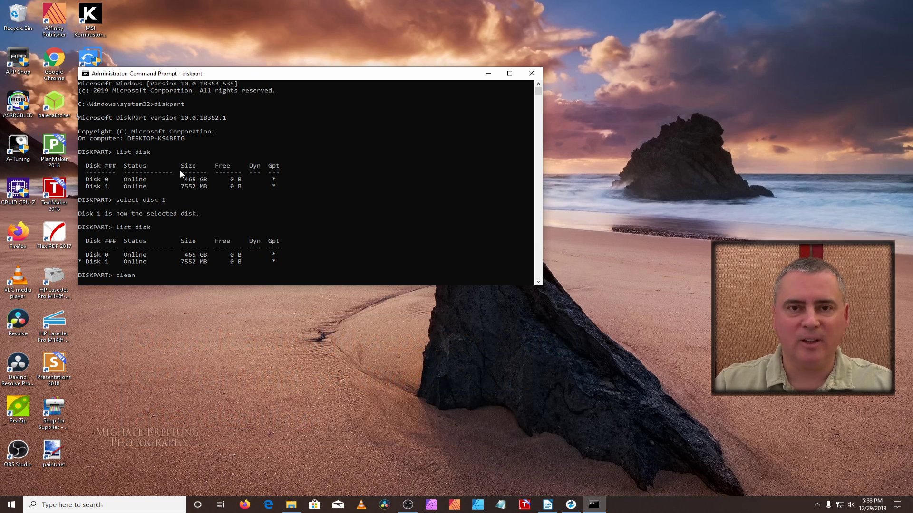
{"action": "key", "text": "Return"}
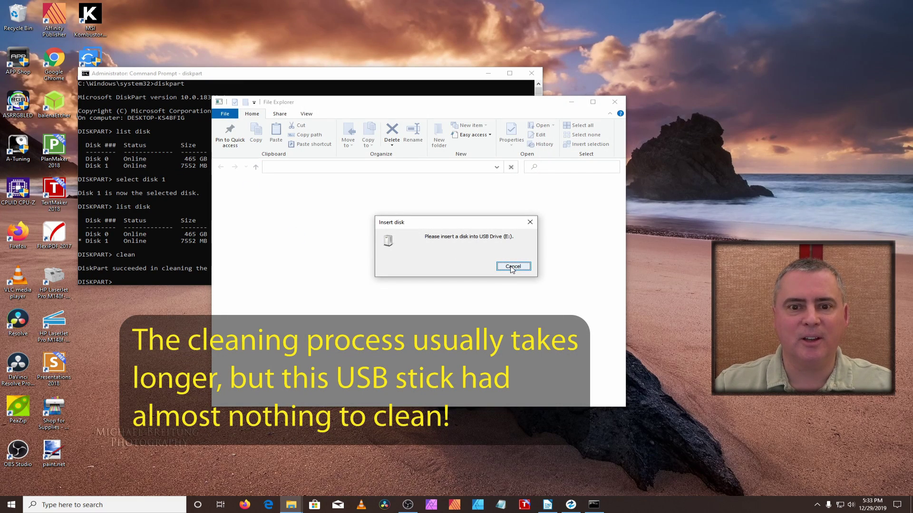
{"action": "left_click", "coordinate": [512, 267]}
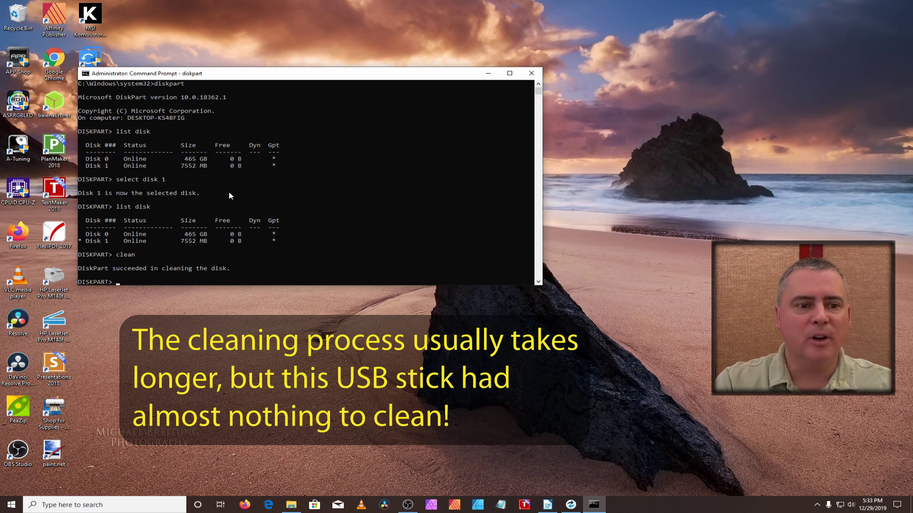
{"action": "type", "text": "list disk"}
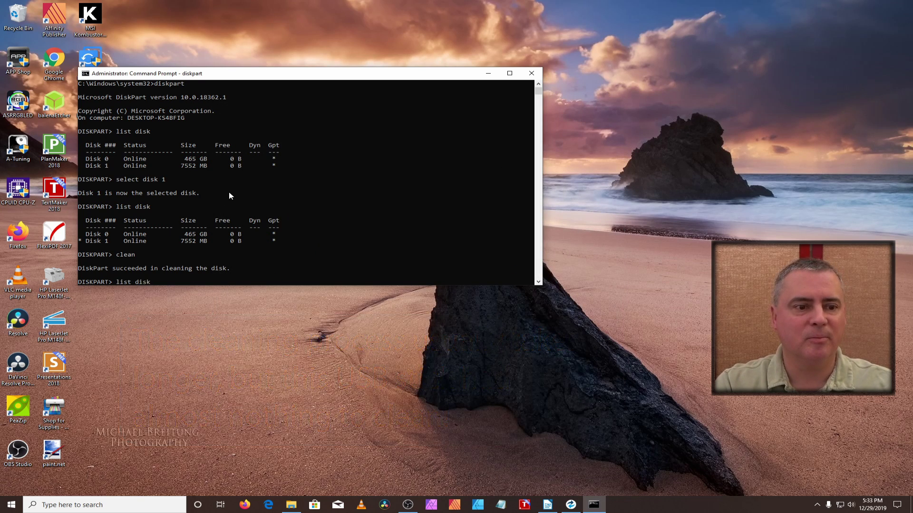
{"action": "key", "text": "Return"}
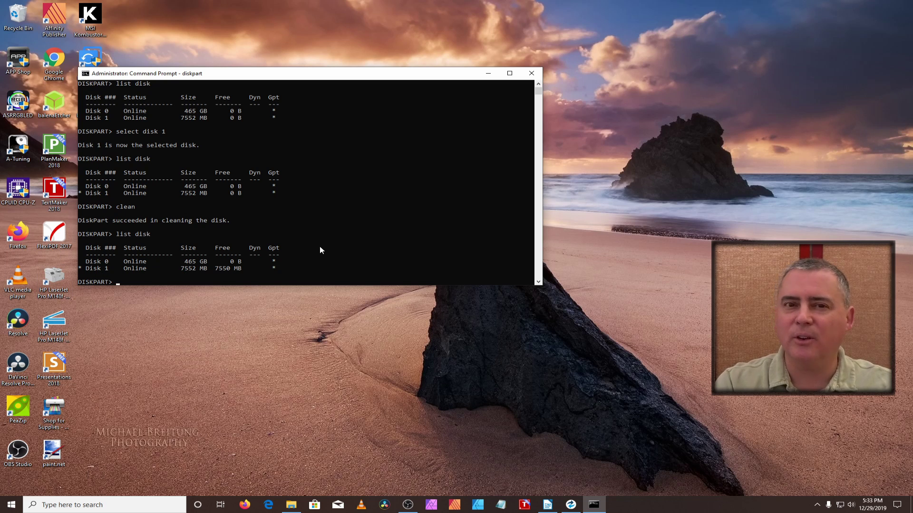
Convert Disk 1 to MBR and list disks to verify 7551 MB free
{"action": "type", "text": "co"}
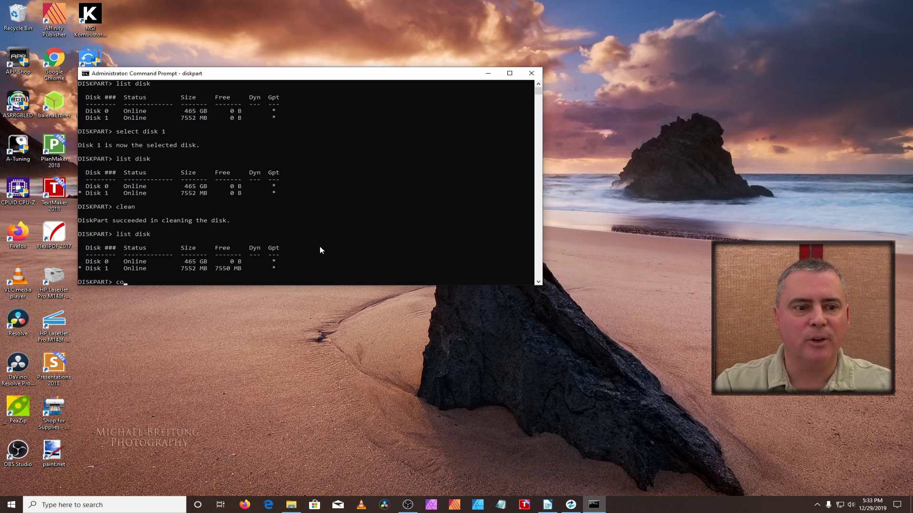
{"action": "type", "text": "nvert"}
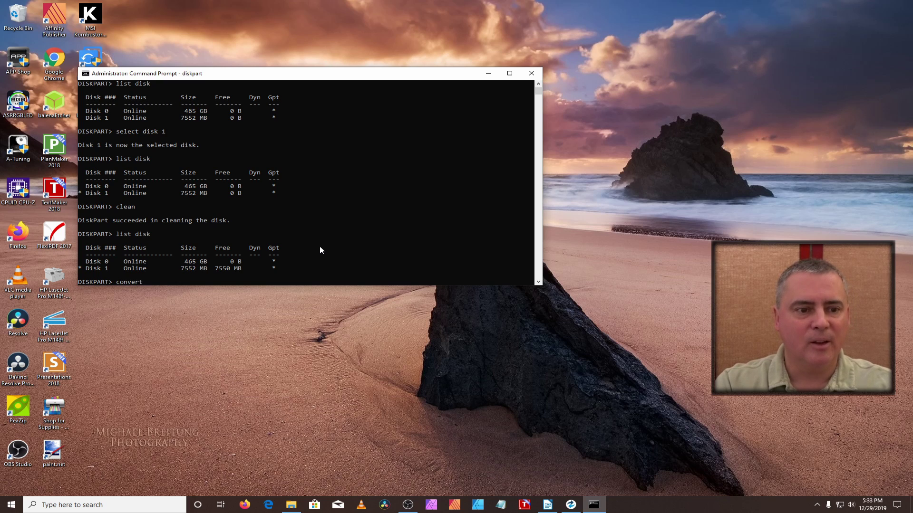
{"action": "type", "text": " MBR"}
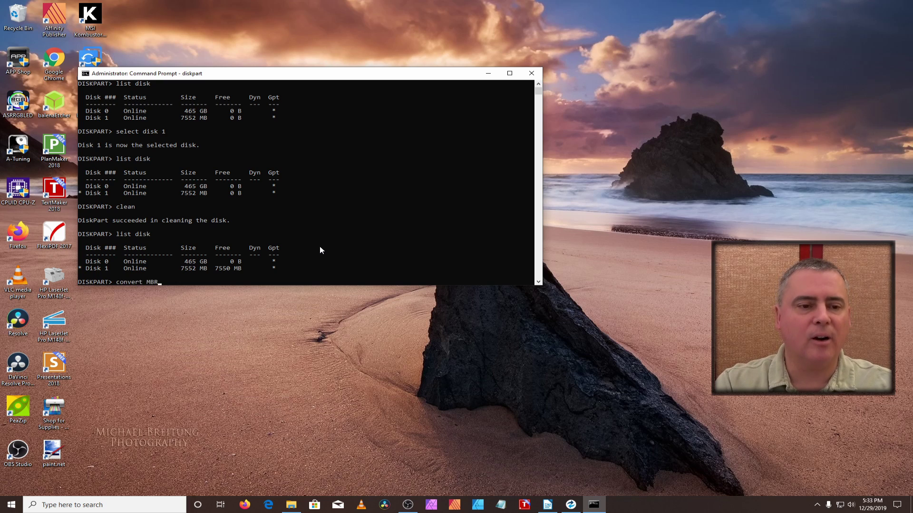
{"action": "key", "text": "Return"}
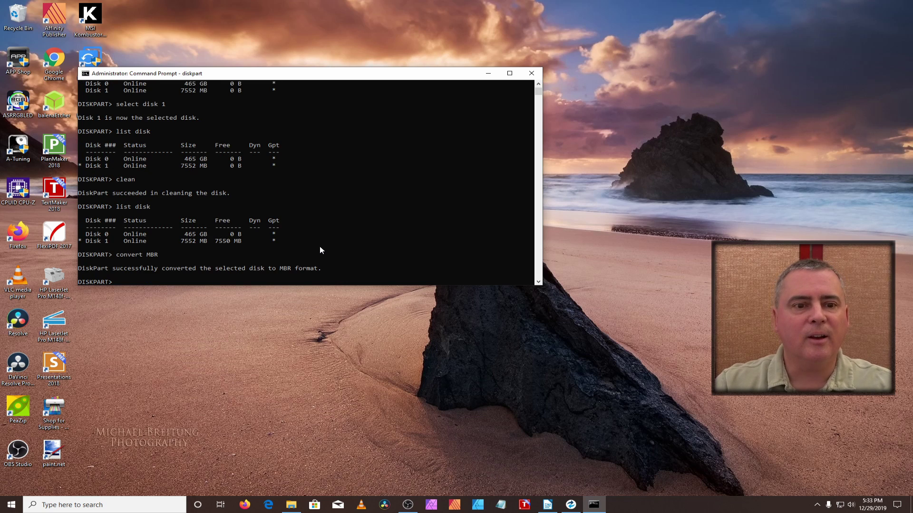
{"action": "type", "text": "list disk"}
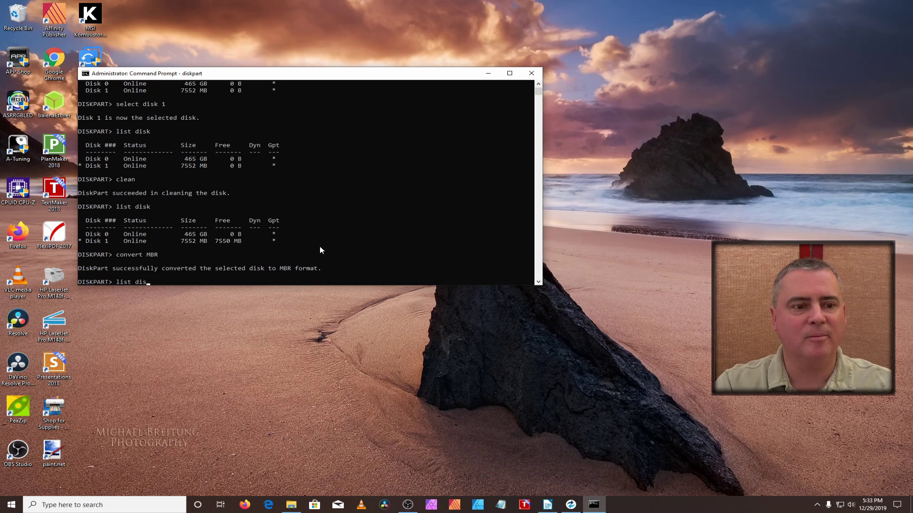
{"action": "key", "text": "Return"}
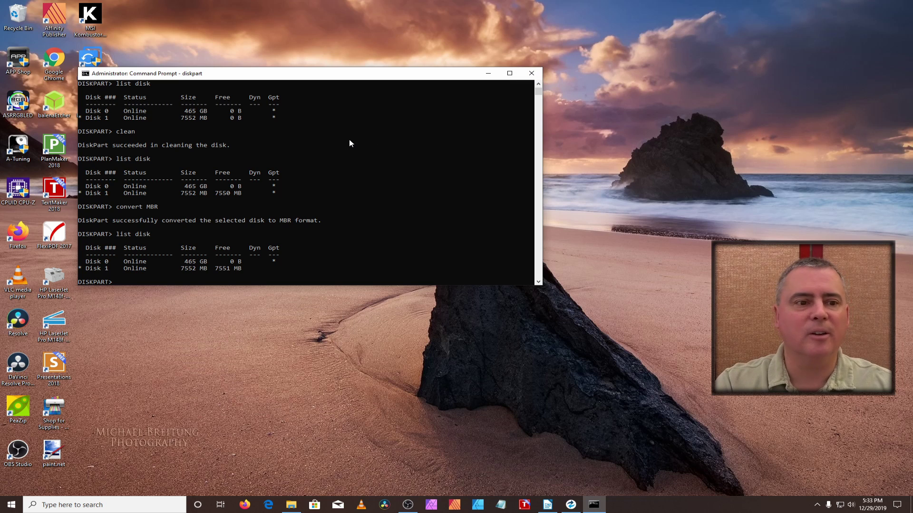
Exit DiskPart and close the Command Prompt
{"action": "type", "text": "exit"}
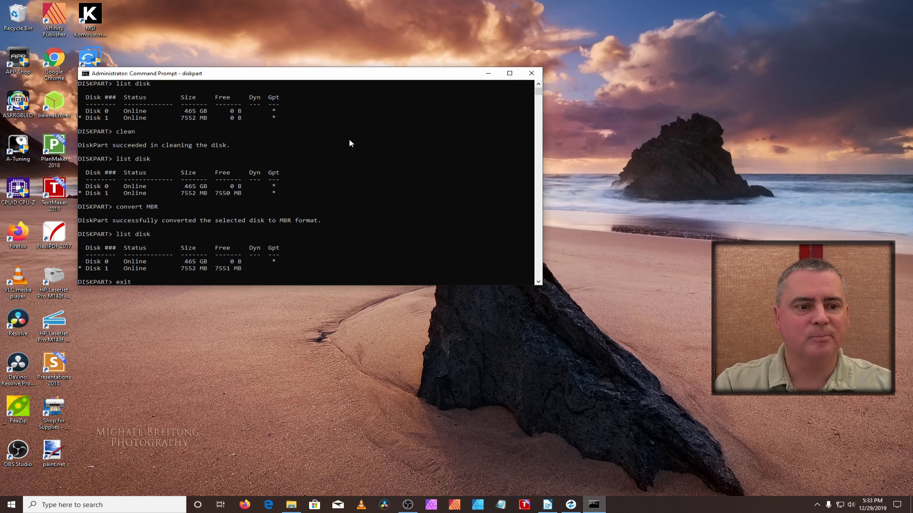
{"action": "key", "text": "Return"}
{"action": "type", "text": "exit"}
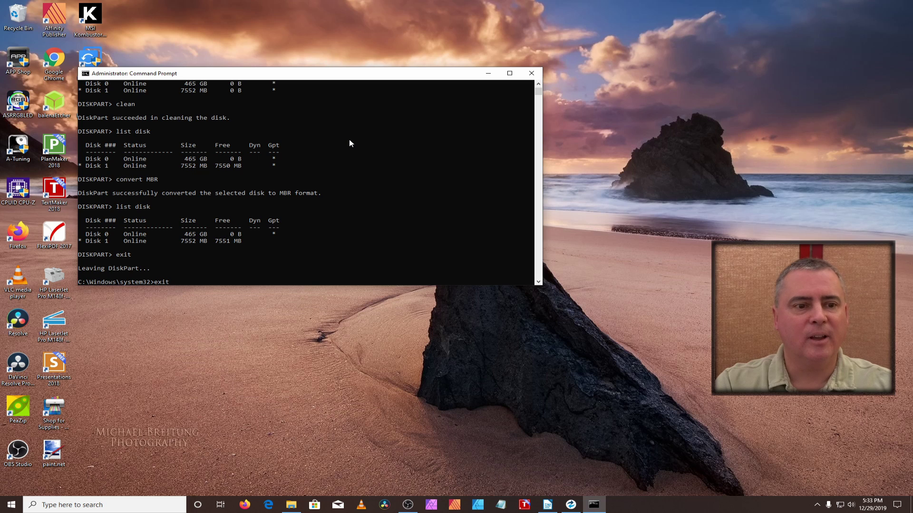
{"action": "key", "text": "Return"}
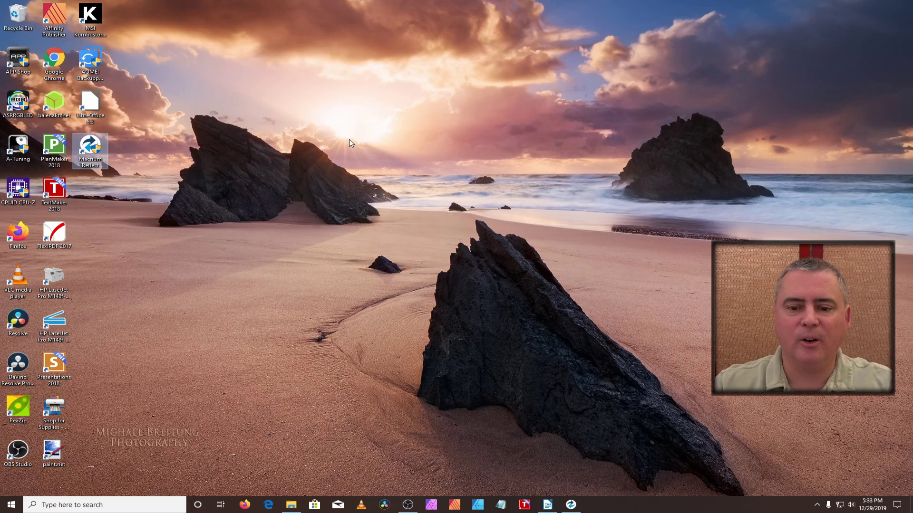
Start Create Rescue Media for the 7.38 GB E: USB drive and show its Advanced options
{"action": "left_click", "coordinate": [570, 505]}
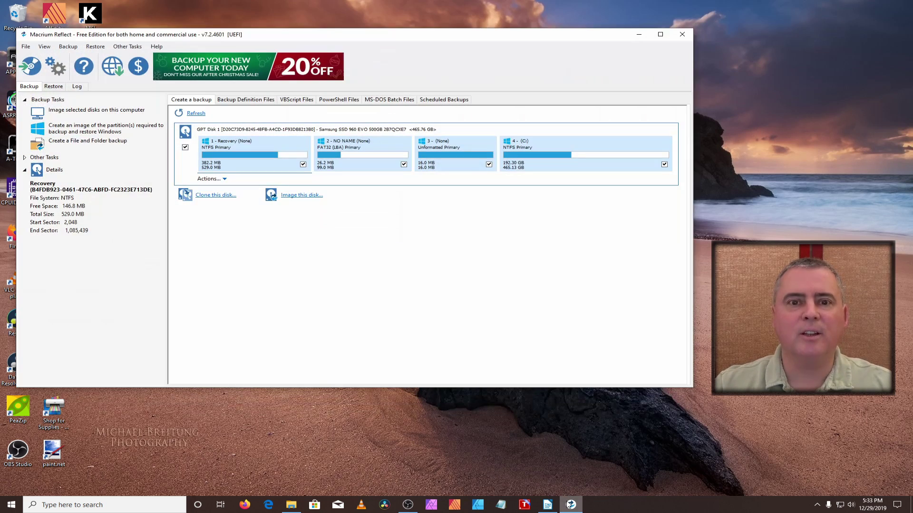
{"action": "left_click", "coordinate": [128, 47]}
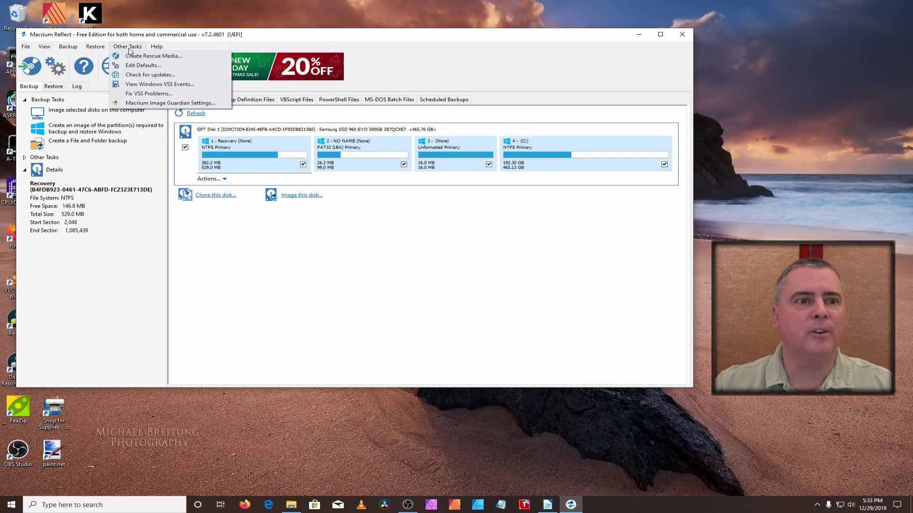
{"action": "left_click", "coordinate": [132, 56]}
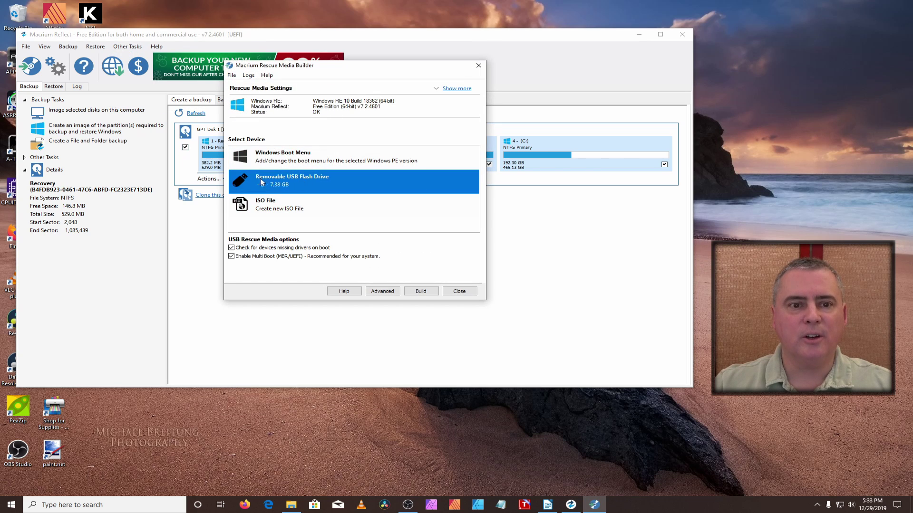
{"action": "left_click", "coordinate": [454, 89]}
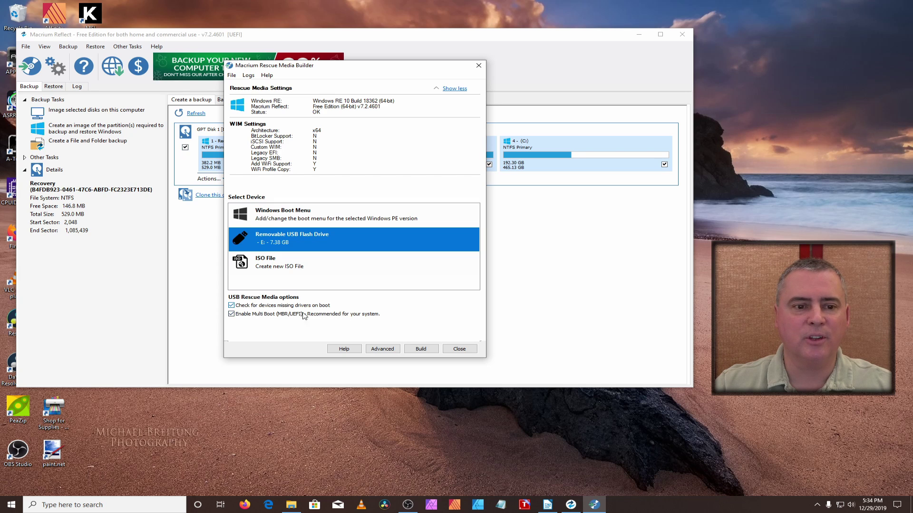
{"action": "left_click", "coordinate": [383, 349]}
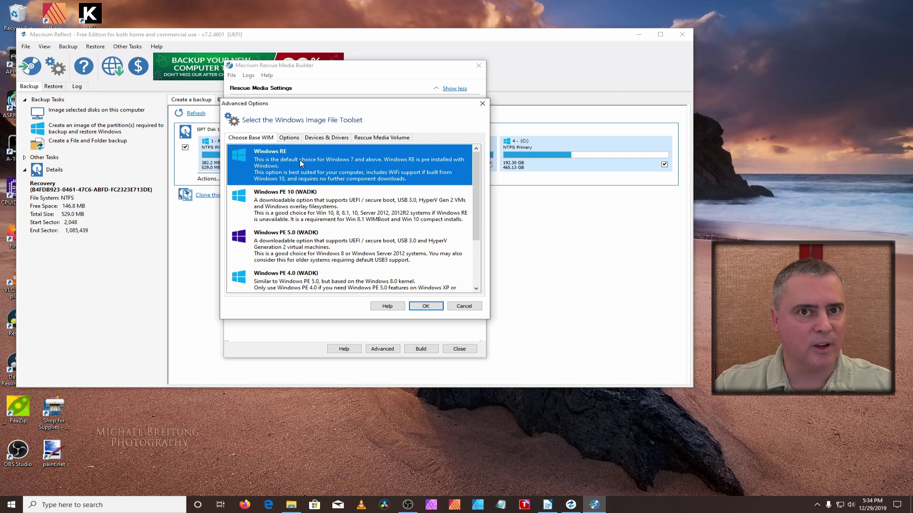
{"action": "left_click", "coordinate": [295, 138]}
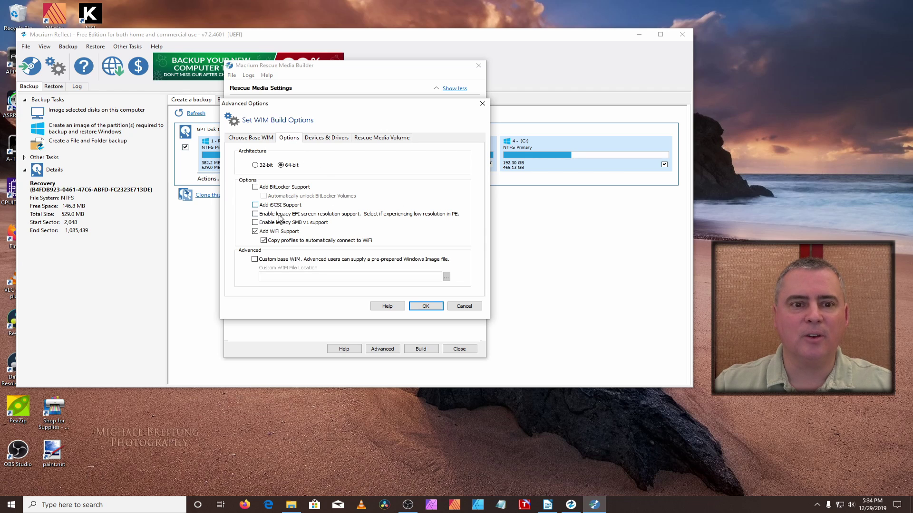
Check the Devices & Drivers and Rescue Media Volume tabs, cancel unchanged, then build
{"action": "left_click", "coordinate": [328, 138]}
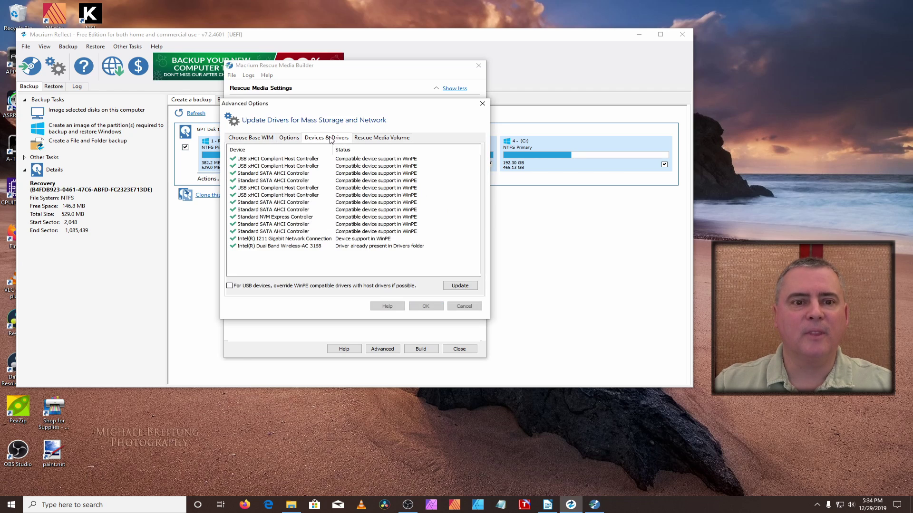
{"action": "left_click", "coordinate": [377, 138]}
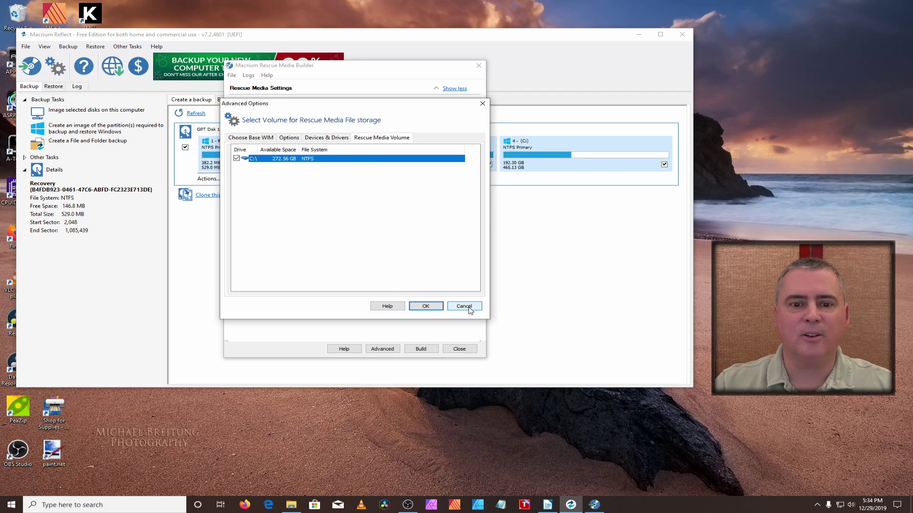
{"action": "left_click", "coordinate": [464, 307]}
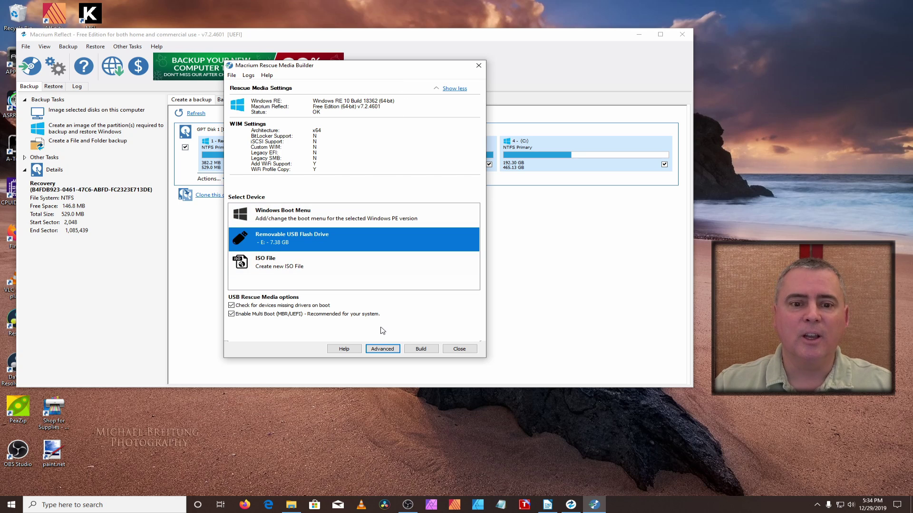
{"action": "left_click", "coordinate": [420, 350]}
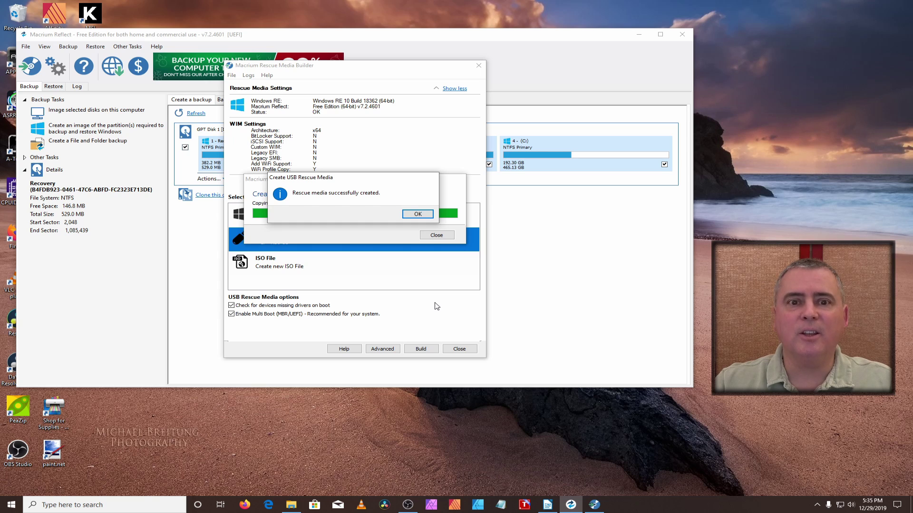
Acknowledge the rescue media success message and close the Rescue Media Builder
{"action": "left_click", "coordinate": [420, 216]}
{"action": "left_click", "coordinate": [478, 65]}
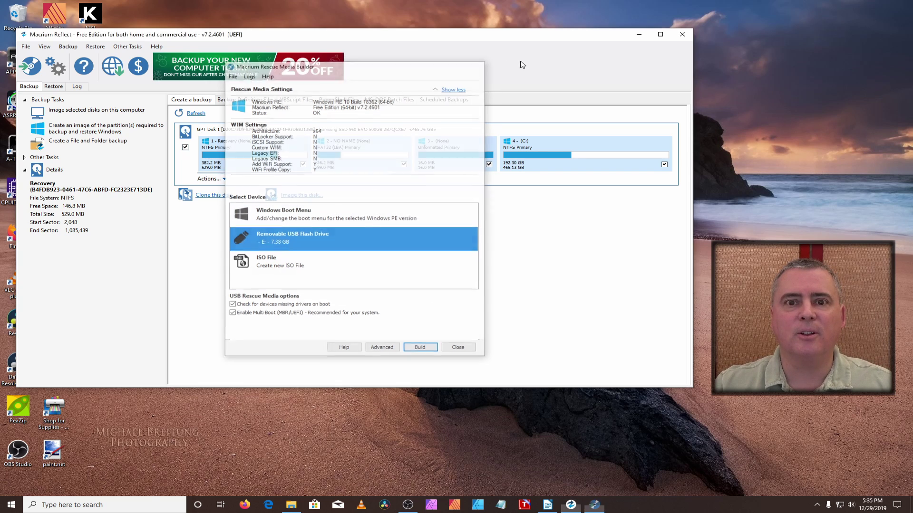
Close Macrium Reflect and browse the MACRIUM_PE (E:) drive in File Explorer
{"action": "left_click", "coordinate": [682, 35]}
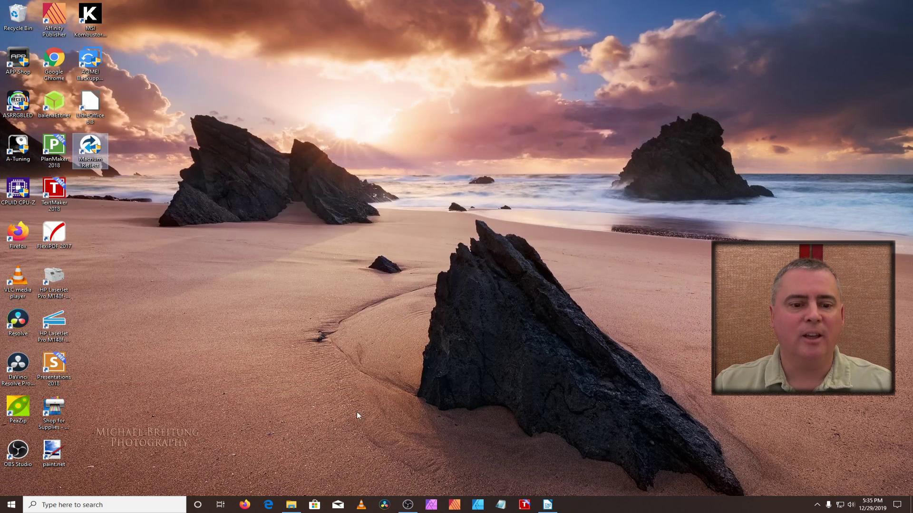
{"action": "left_click", "coordinate": [289, 506]}
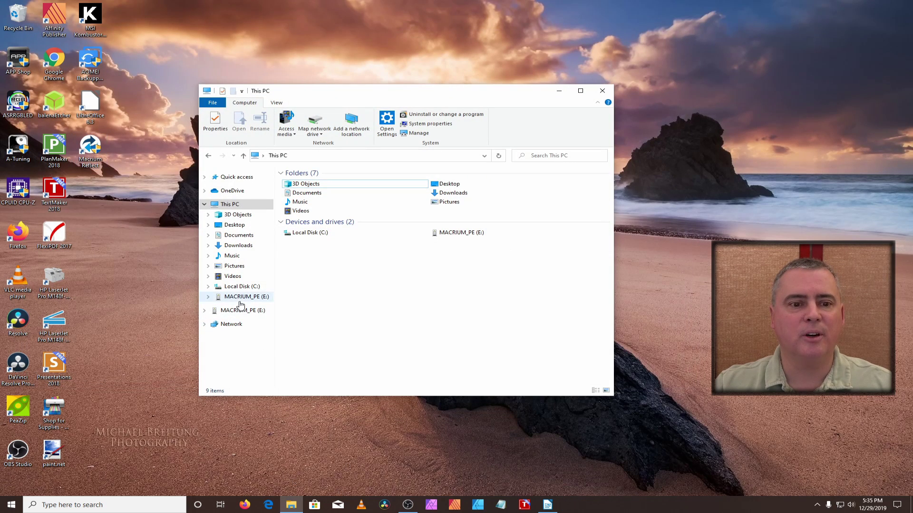
{"action": "left_click", "coordinate": [241, 300]}
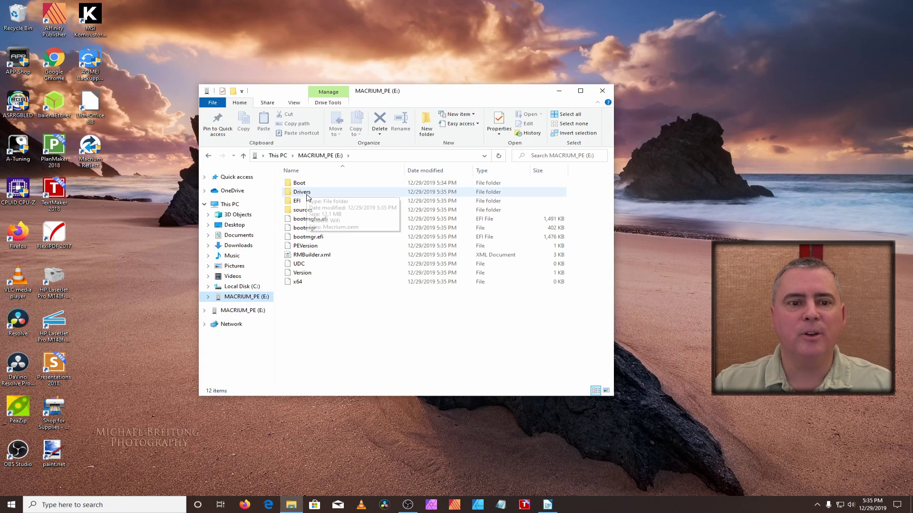